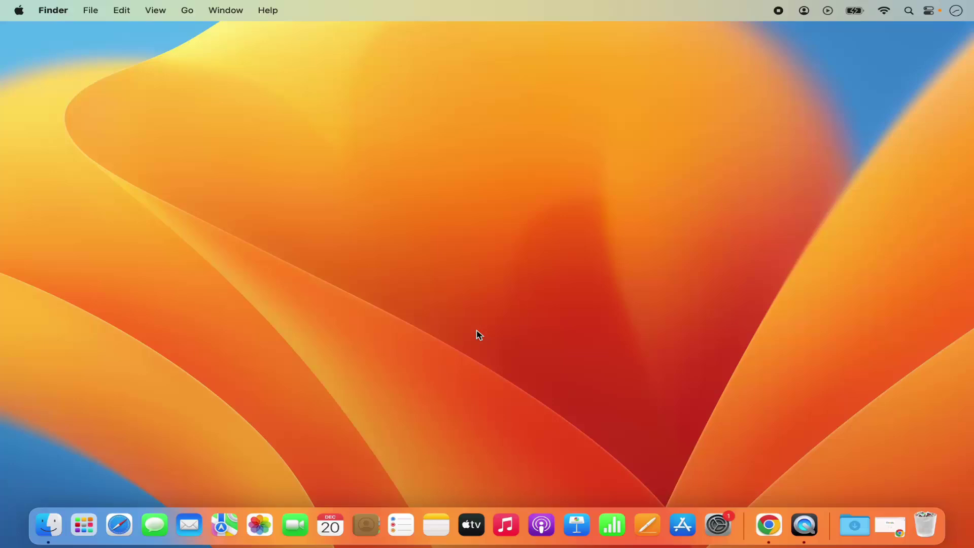
Launch Calendar from the Dock so its What's New welcome screen appears
left_click(329, 528)
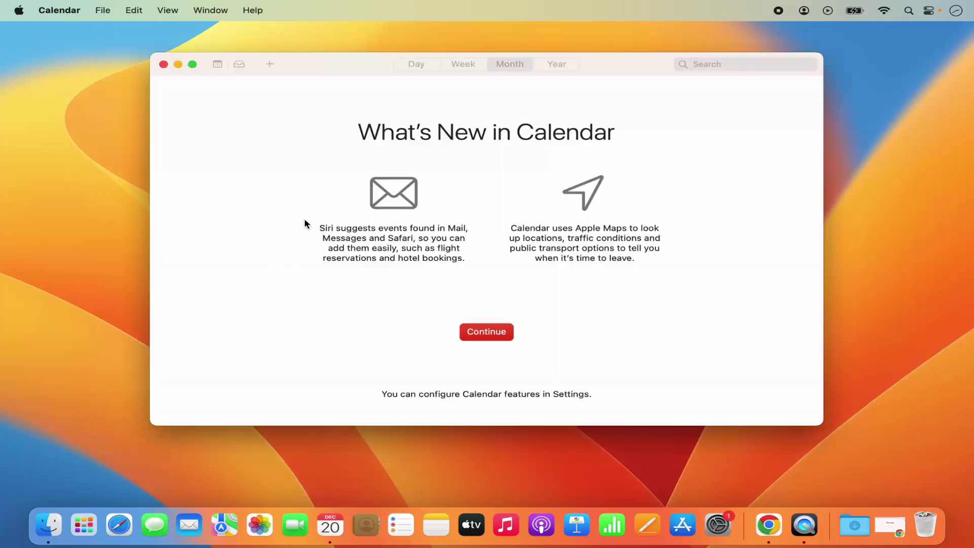
left_click(61, 16)
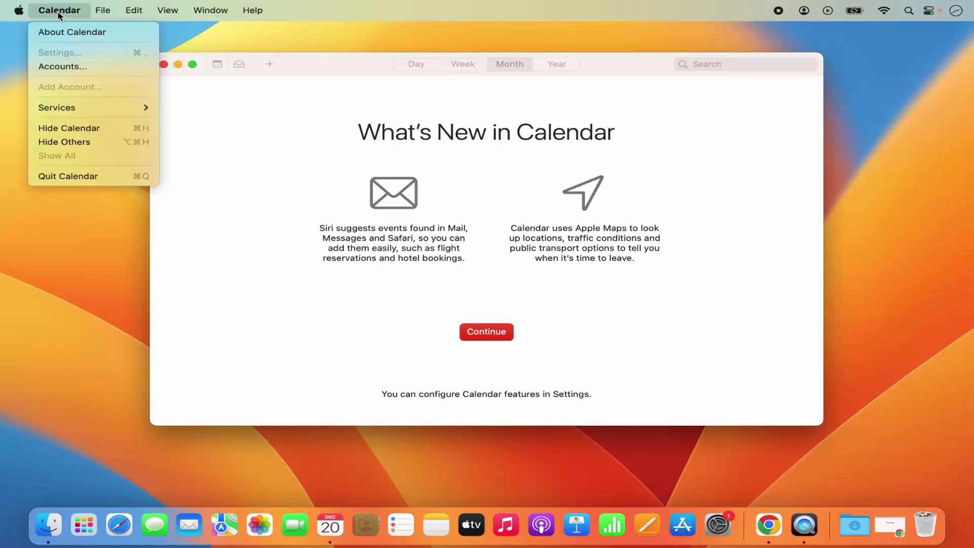
left_click(65, 71)
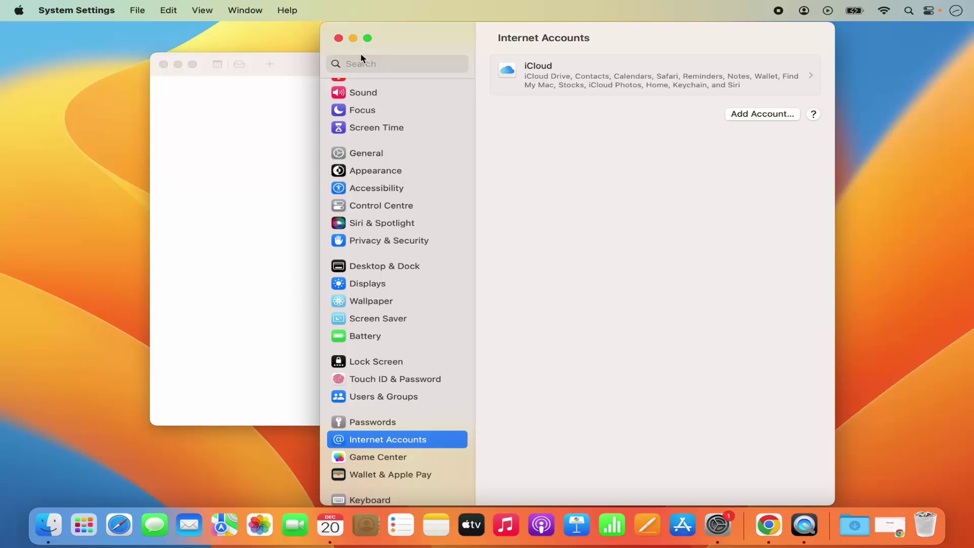
left_click(338, 37)
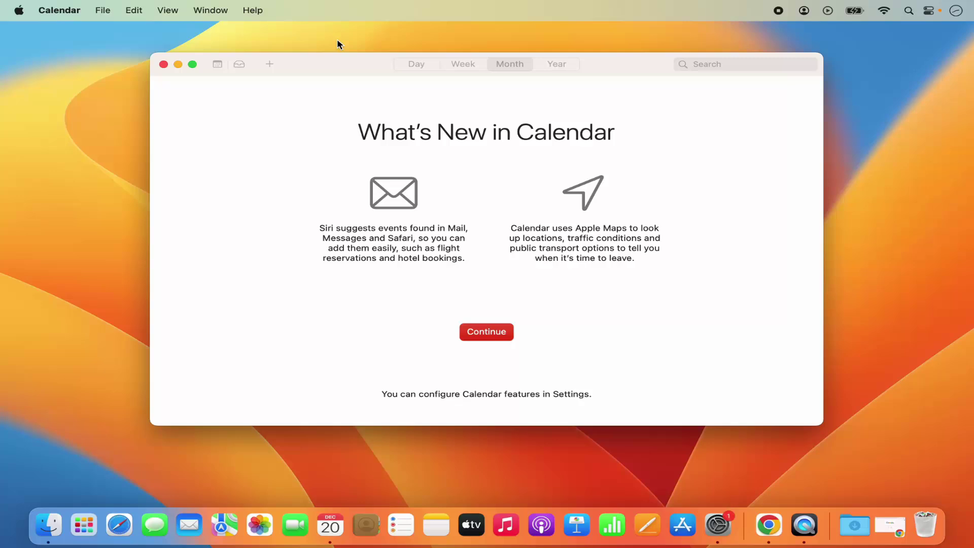
Go from the Apple menu to System Settings and show the Internet Accounts pane
left_click(20, 10)
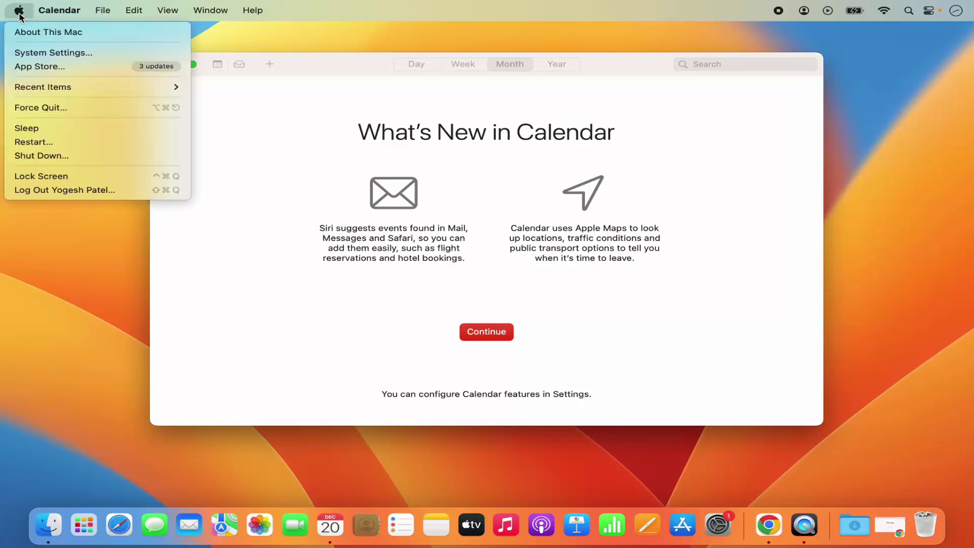
left_click(41, 52)
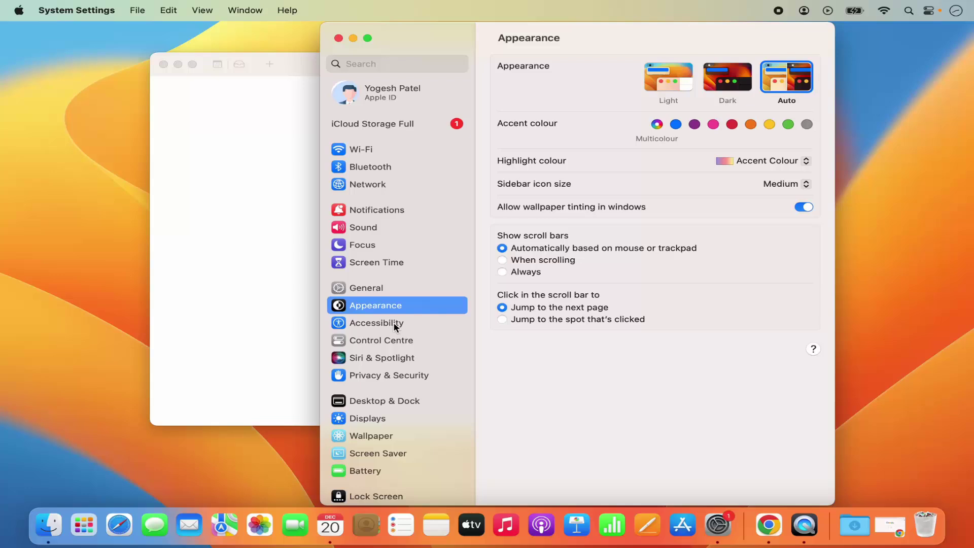
scroll(396, 324, "down", 2)
scroll(394, 328, "down", 4)
scroll(394, 326, "down", 3)
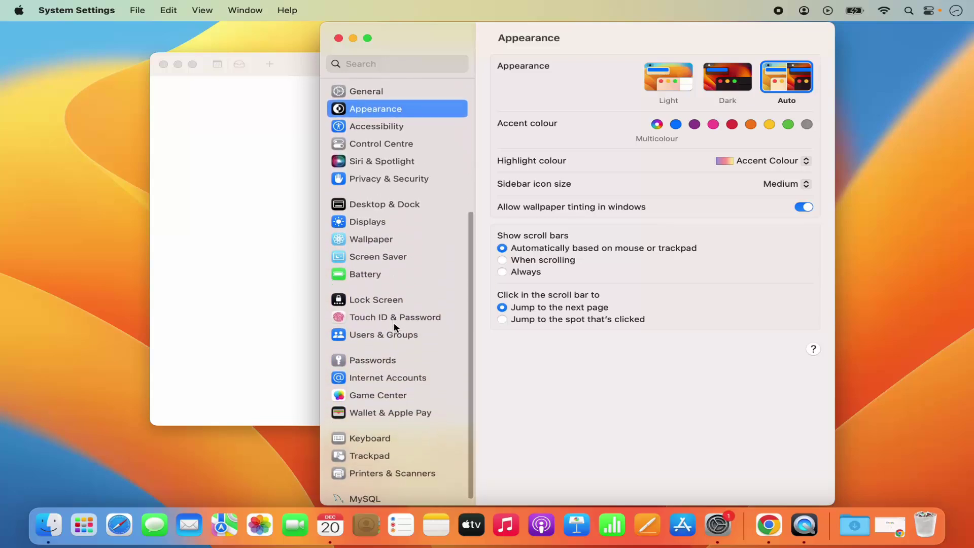
left_click(371, 374)
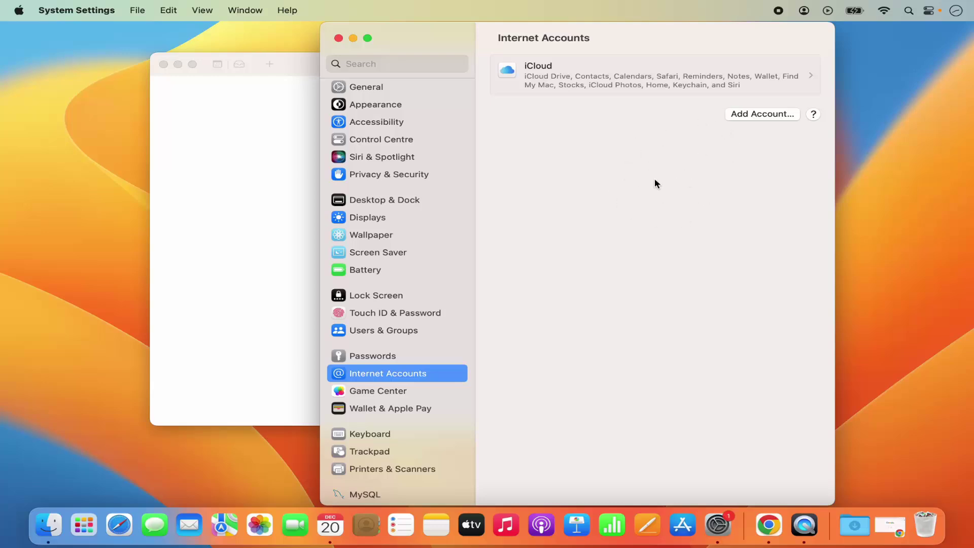
Add a new account, choose Google, and continue its sign-in in the browser
left_click(752, 119)
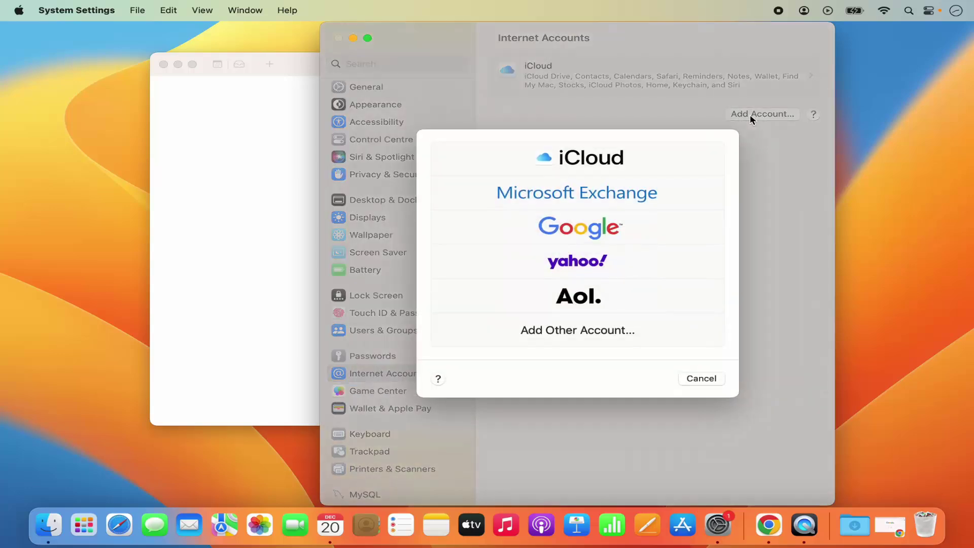
left_click(597, 231)
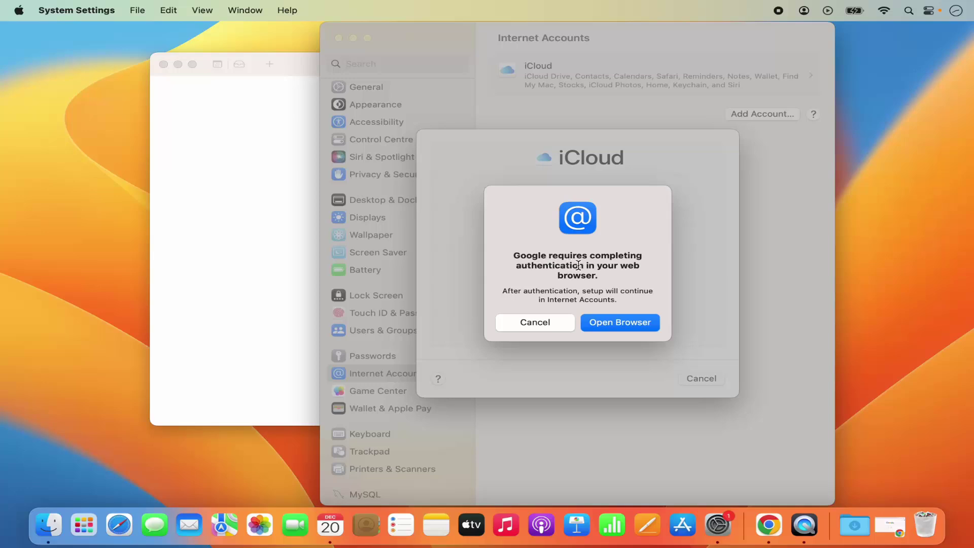
left_click(616, 326)
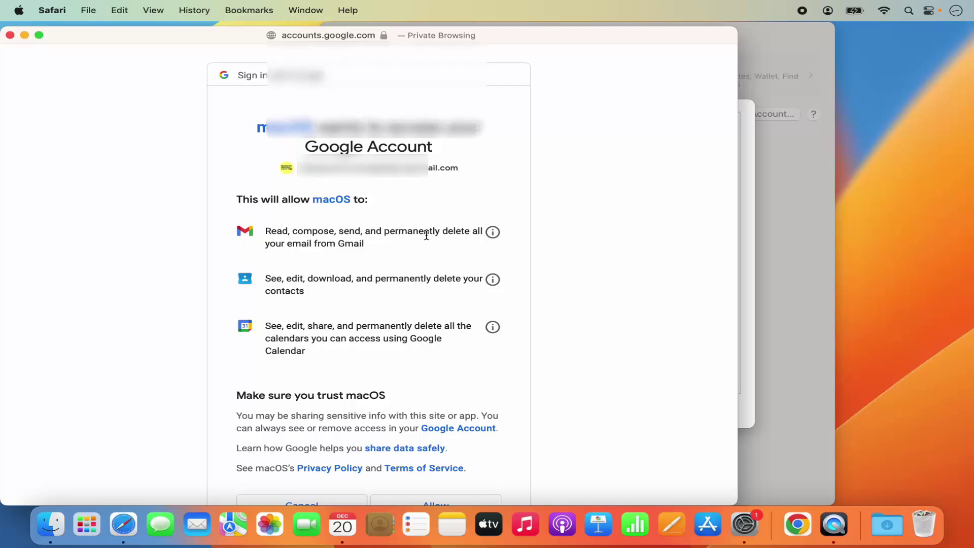
scroll(360, 257, "down", 3)
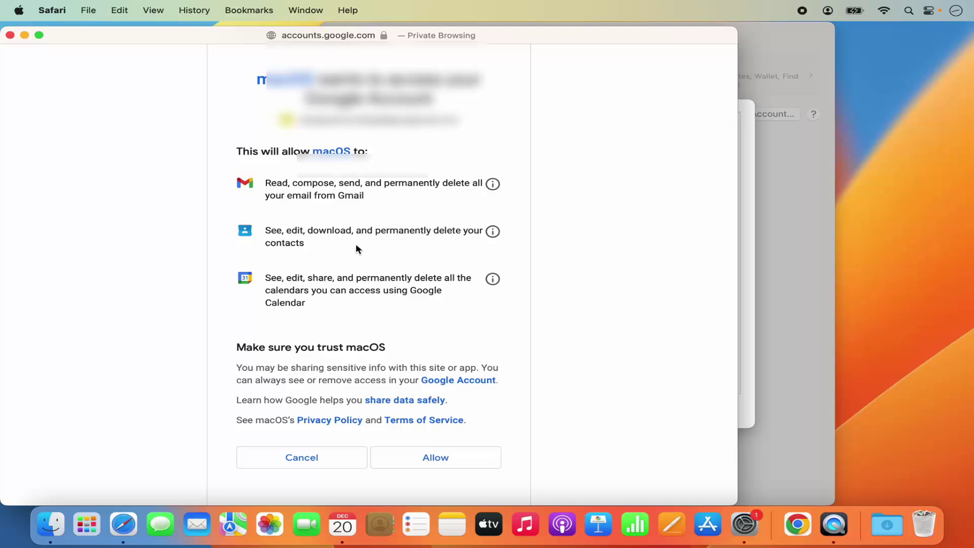
scroll(345, 275, "down", 2)
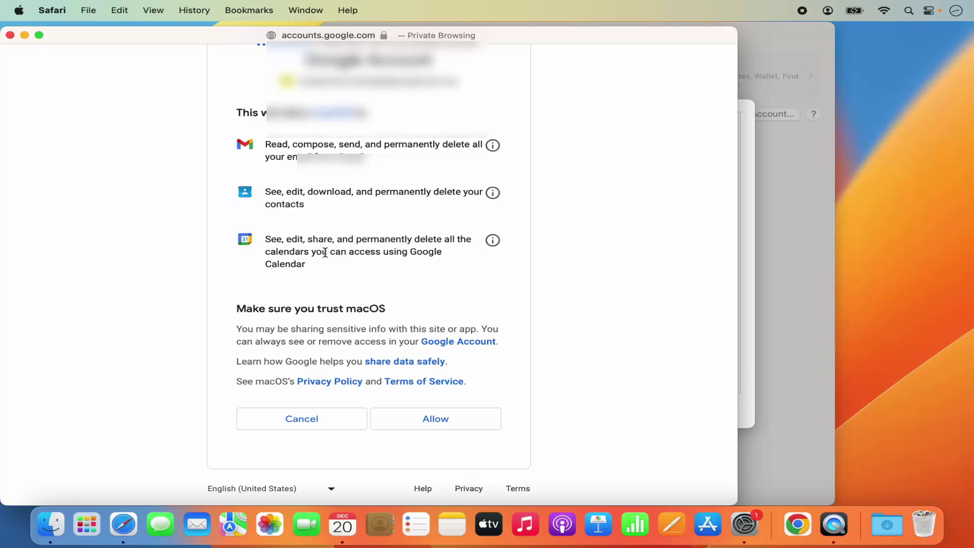
scroll(345, 260, "up", 2)
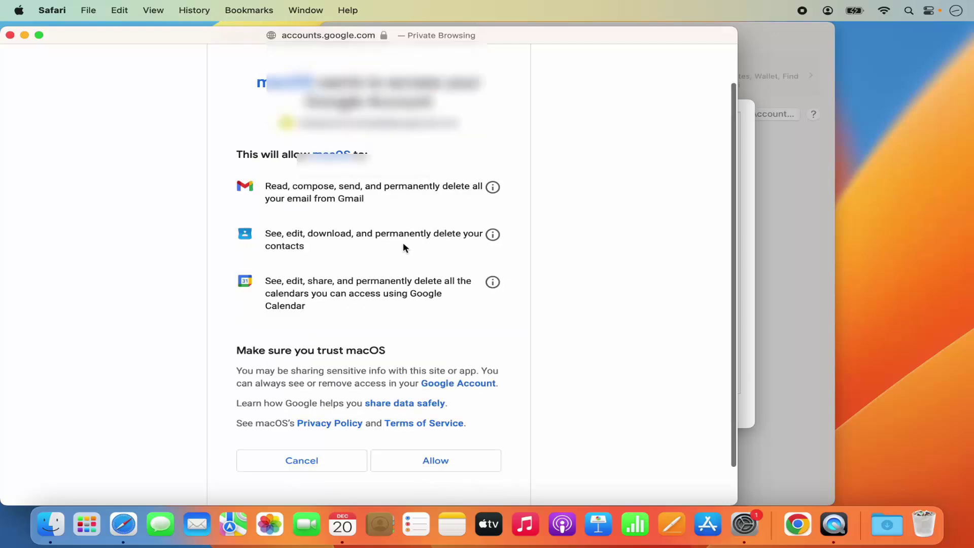
Allow macOS access to the Google account and turn off Mail, Contacts and Notes, keeping Calendars
left_click(413, 459)
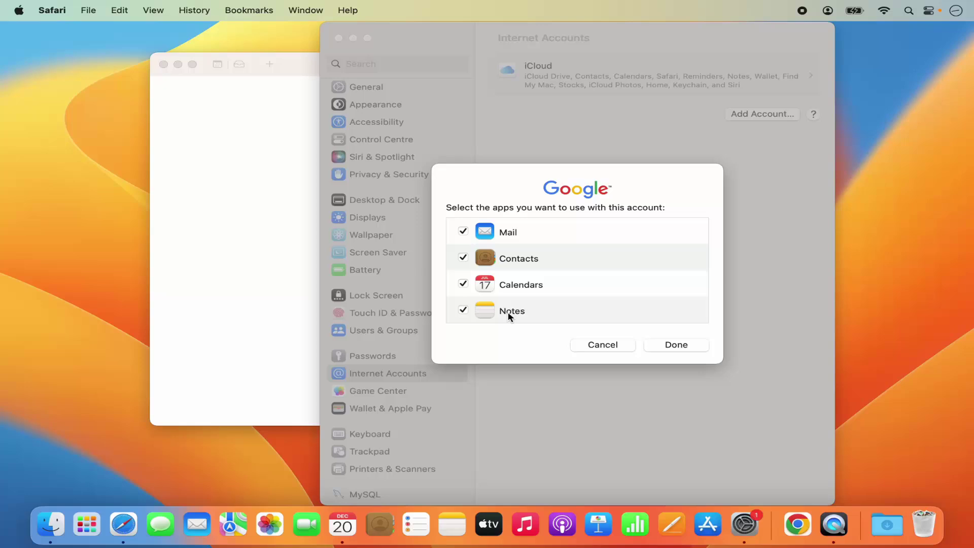
left_click(463, 310)
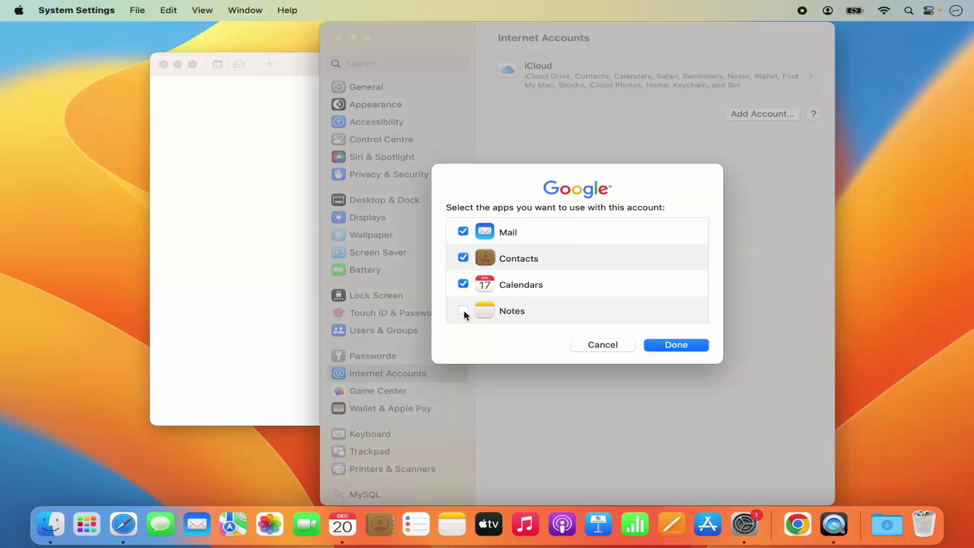
left_click(464, 258)
Confirm the Google account with only Calendars enabled via Done
left_click(669, 346)
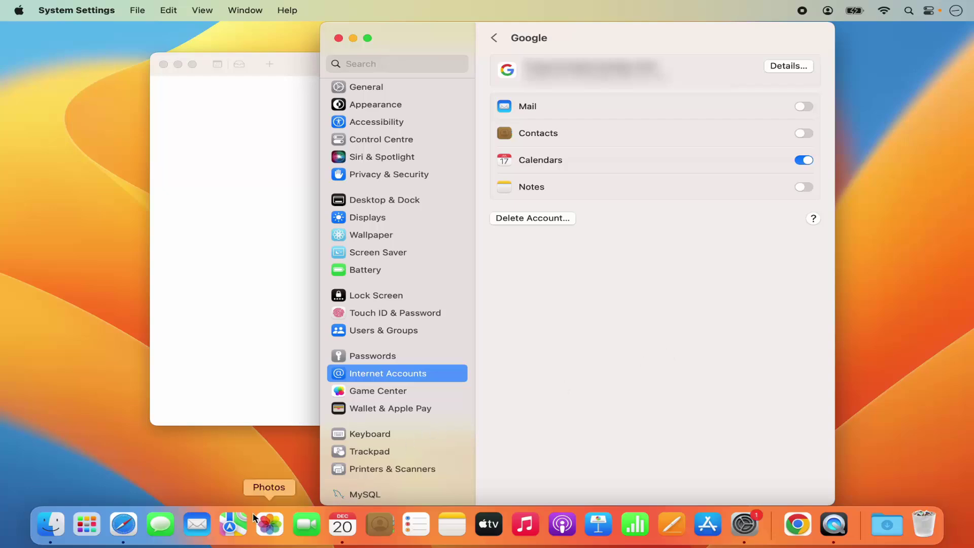
Dismiss Calendar's welcome screen and show December 2023 holiday events in Week view
left_click(338, 528)
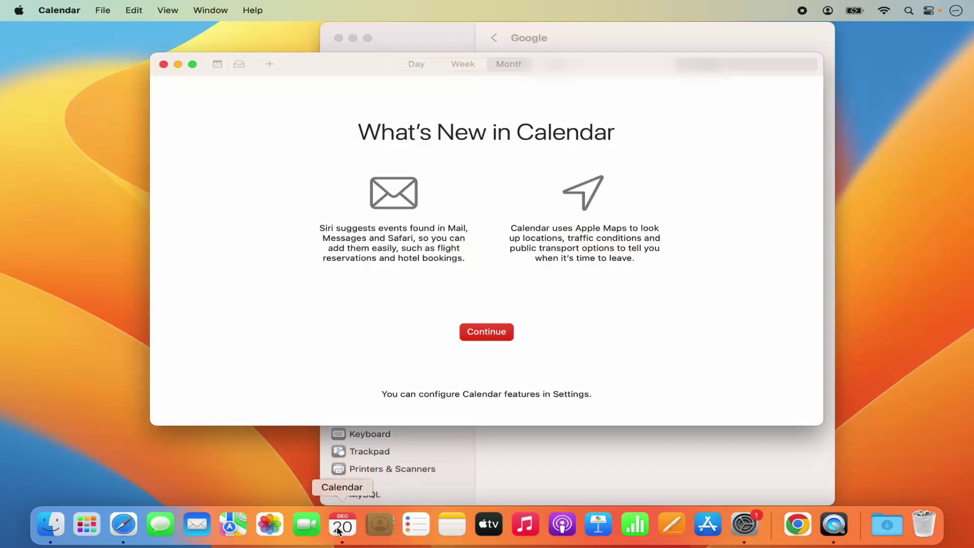
left_click(480, 335)
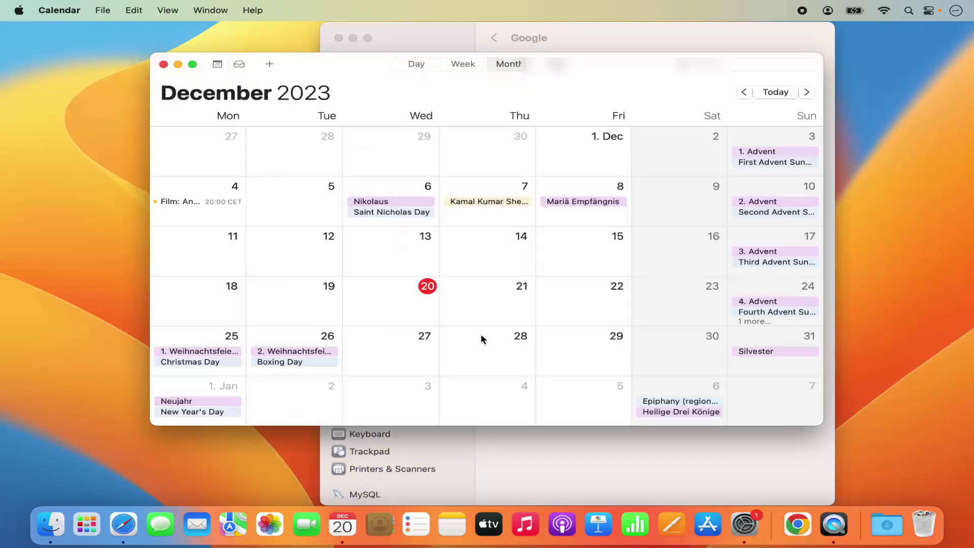
key("super+2")
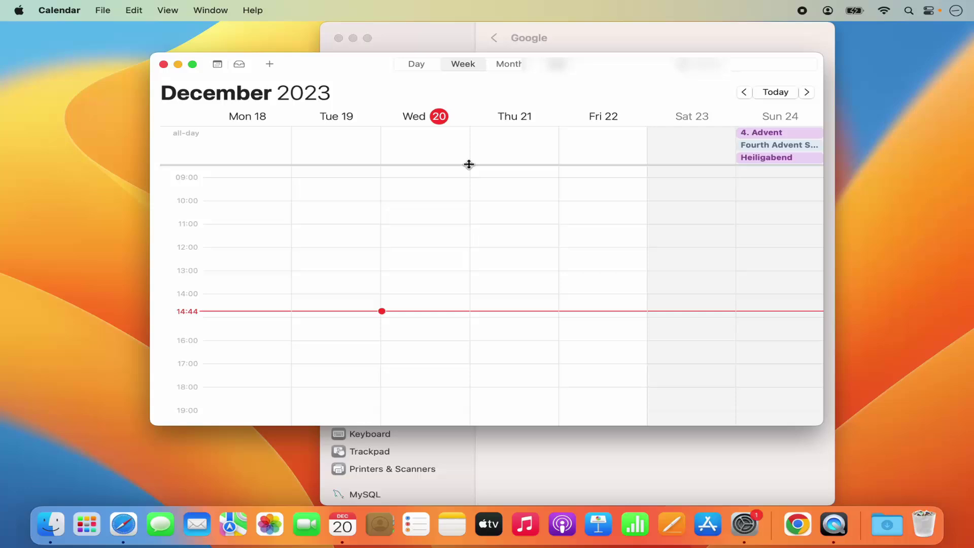